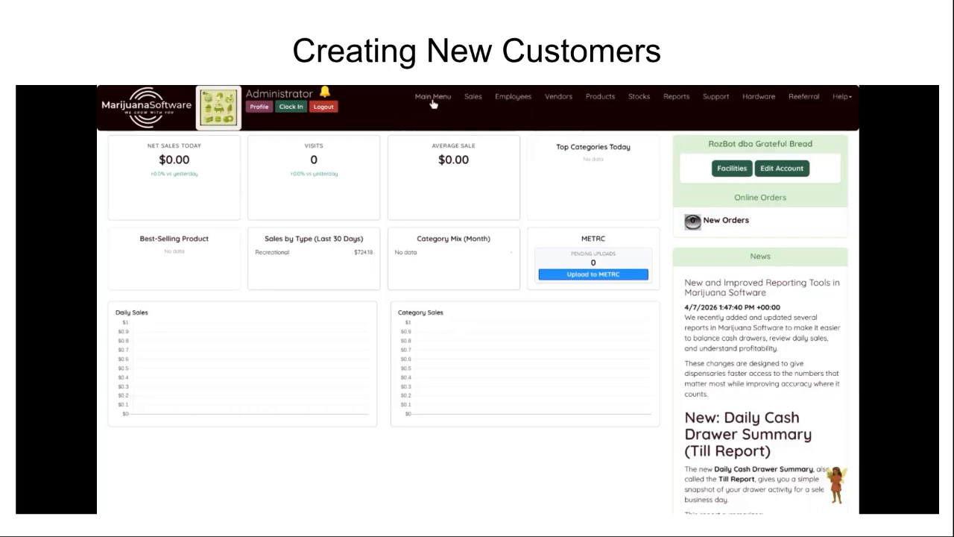
Search the active customers in Sales by a customer's first name and clear the search
left_click(469, 99)
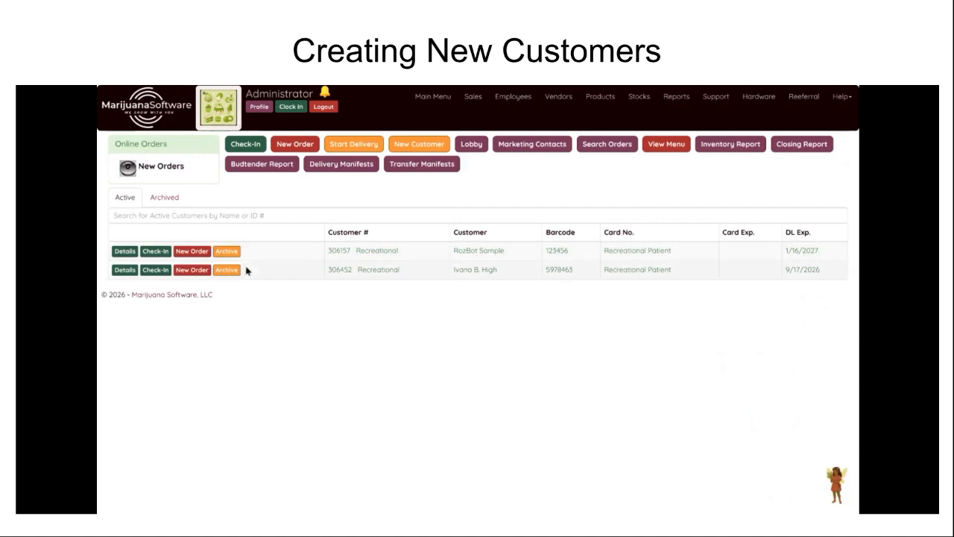
left_click(208, 216)
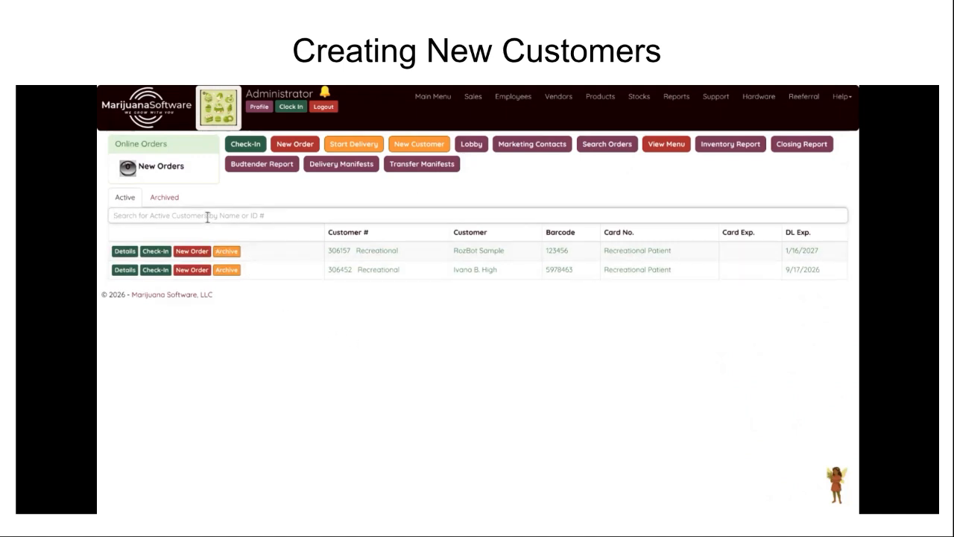
type("Joe")
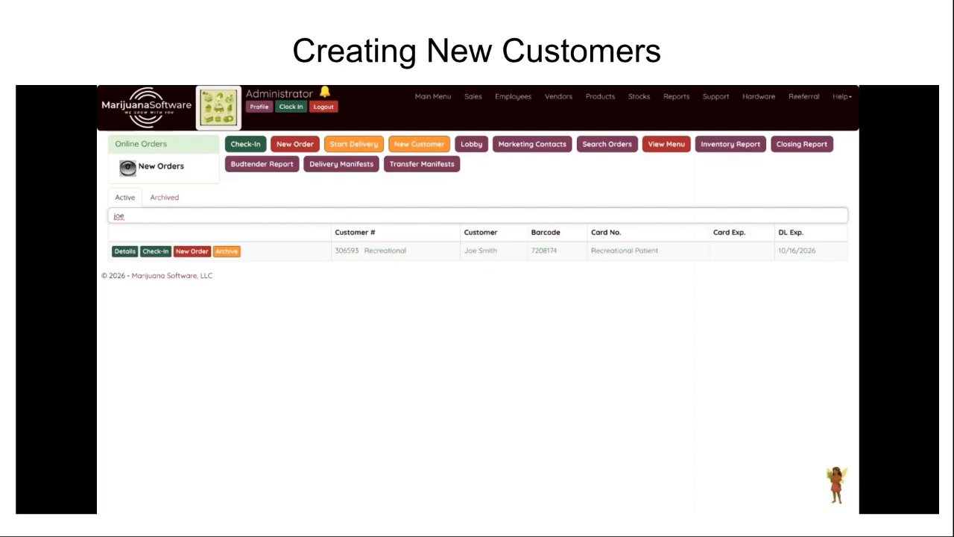
key("BackSpace")
key("BackSpace")
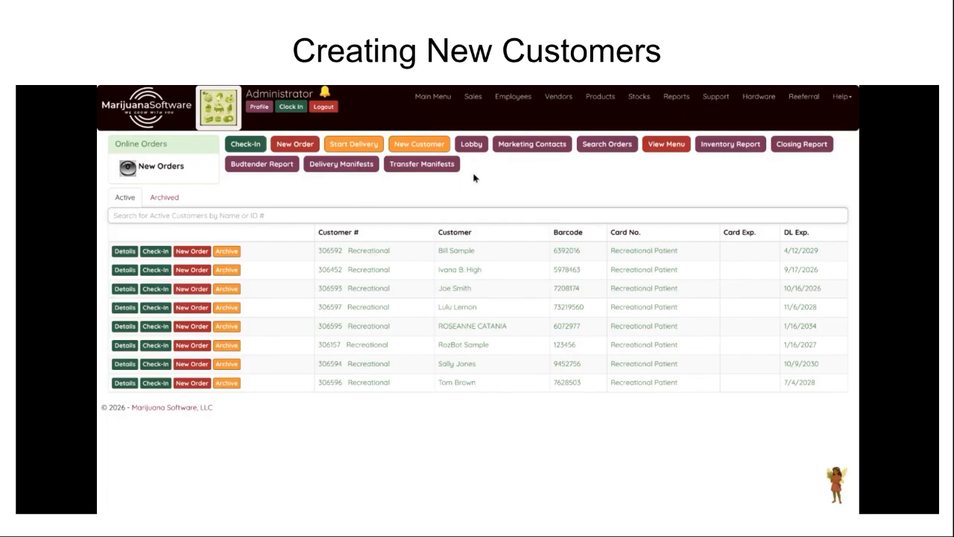
Start a new customer record with the customer type Recreational and close the form without saving
left_click(436, 146)
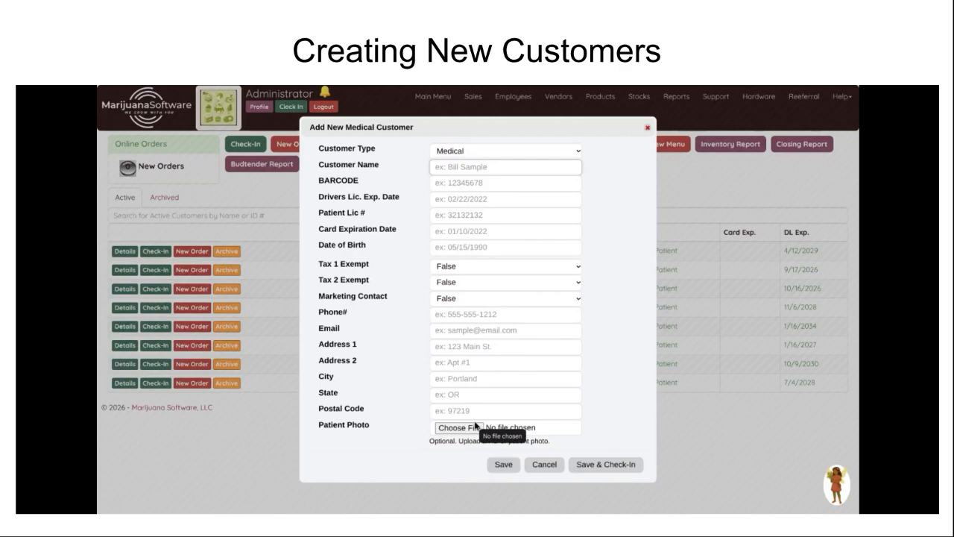
left_click(467, 157)
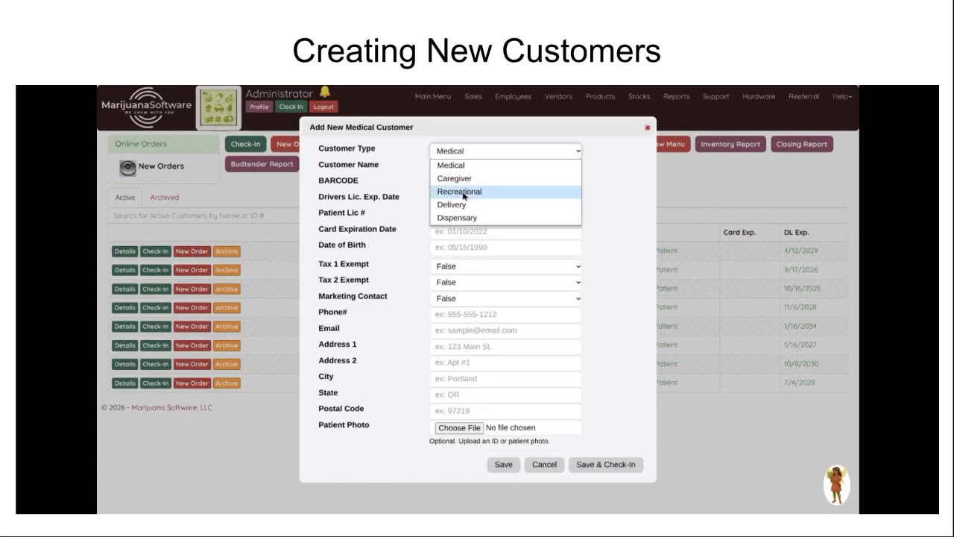
left_click(463, 193)
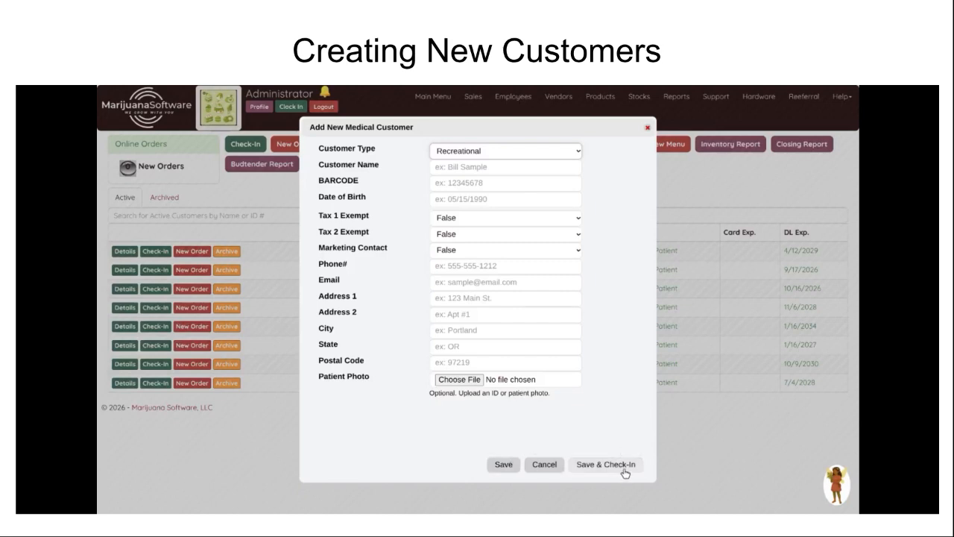
left_click(648, 128)
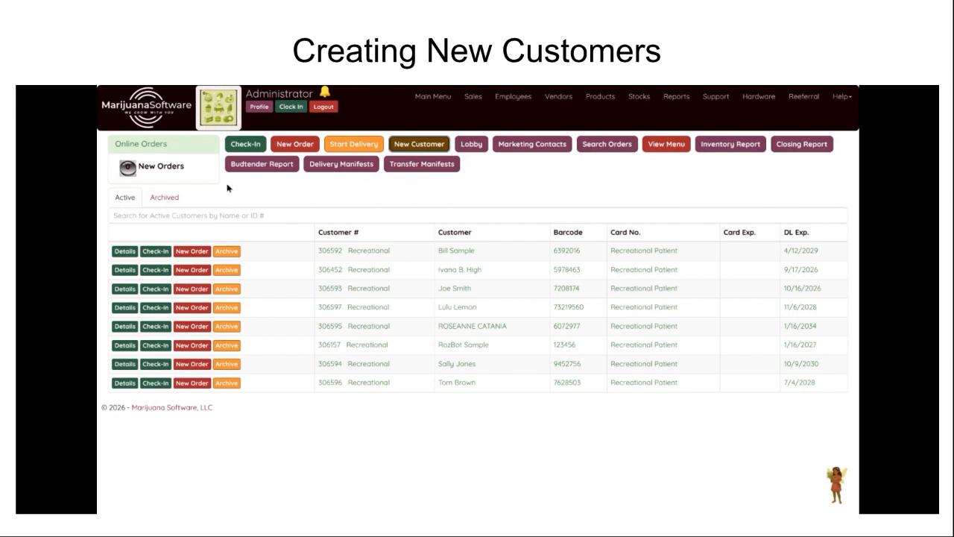
Start a customer check-in by uploading the Oregon driver's license training sample image
left_click(242, 148)
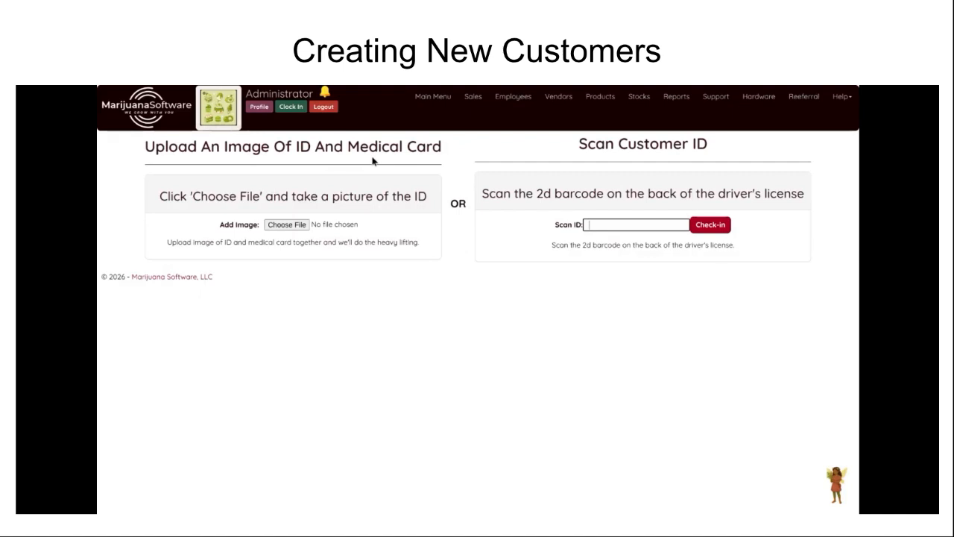
left_click(289, 225)
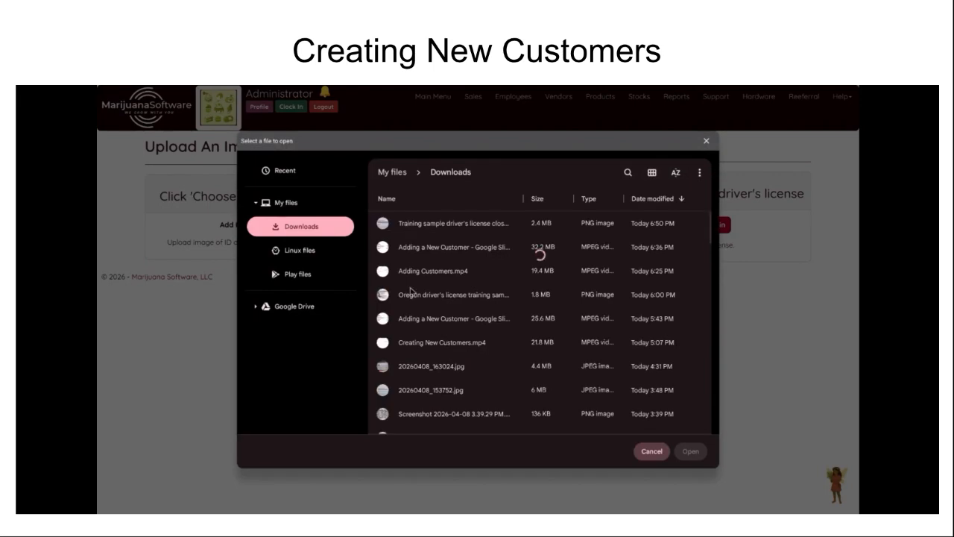
left_click(419, 299)
left_click(683, 451)
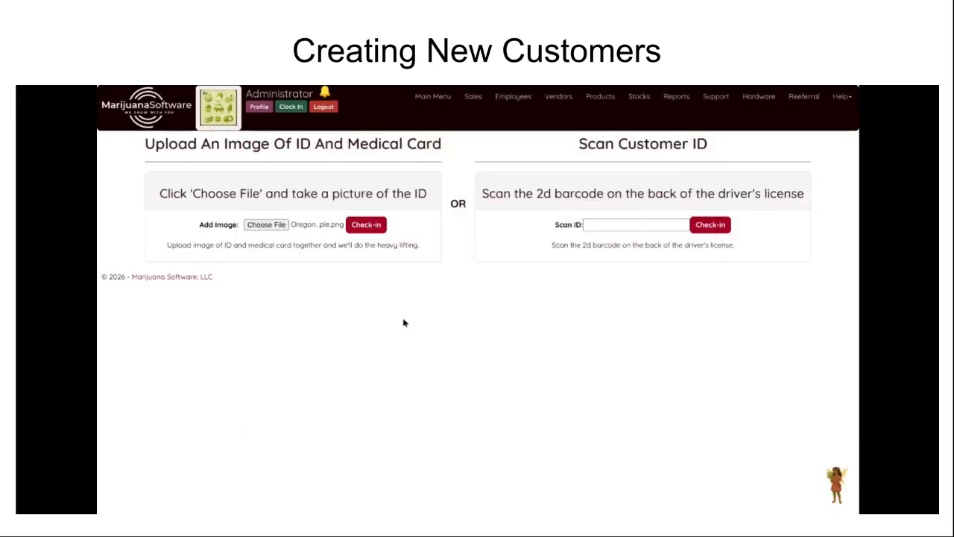
left_click(358, 225)
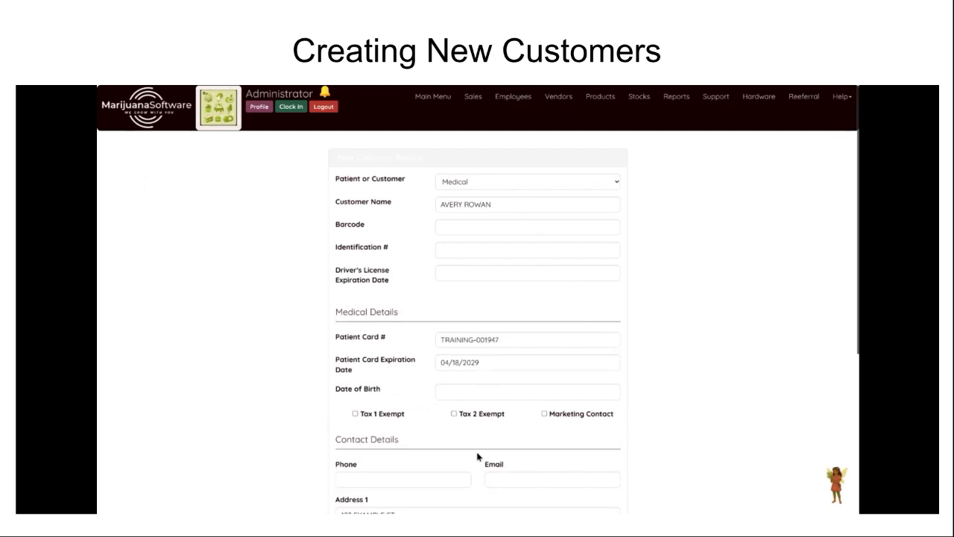
Move the date 04/18/2029 from the patient card expiration to the driver's license expiration date
scroll(497, 303, "down", 1)
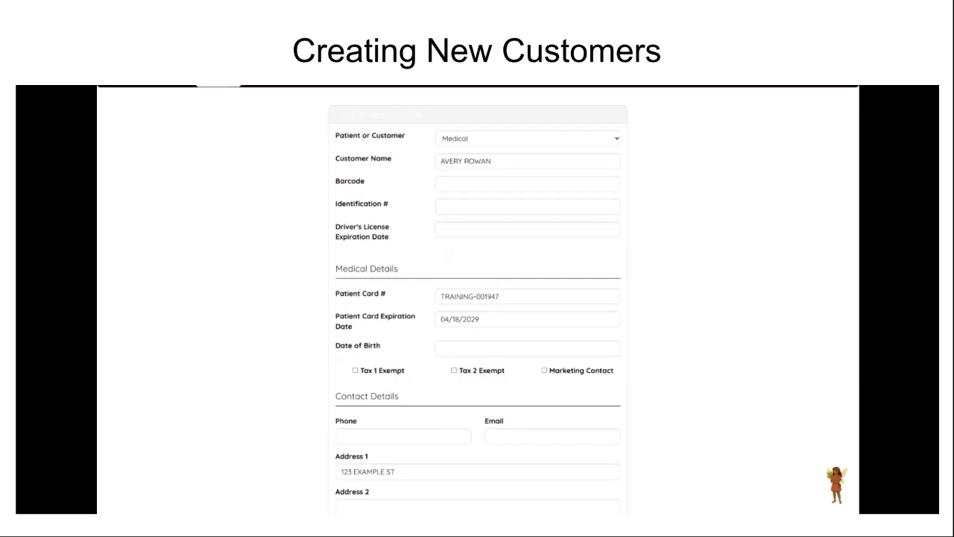
scroll(497, 302, "down", 4)
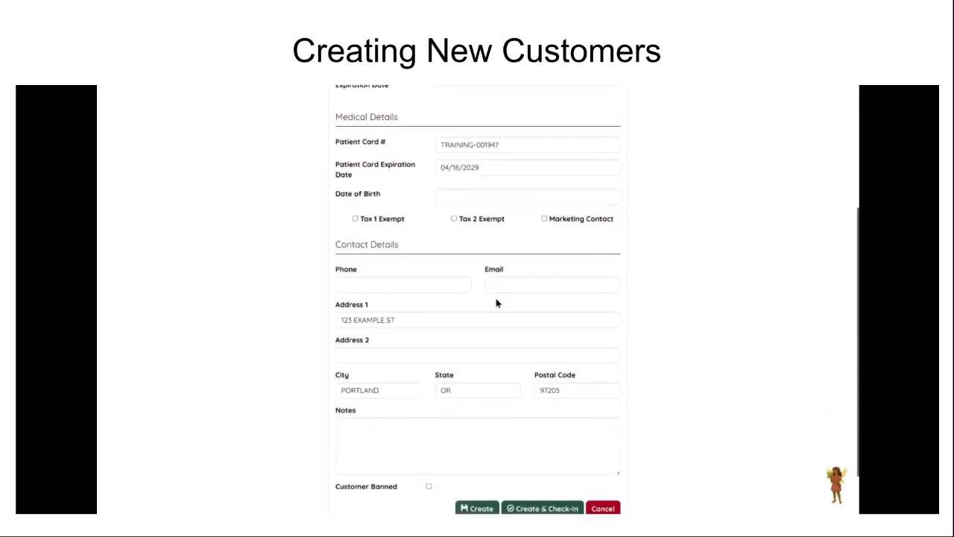
scroll(497, 303, "up", 4)
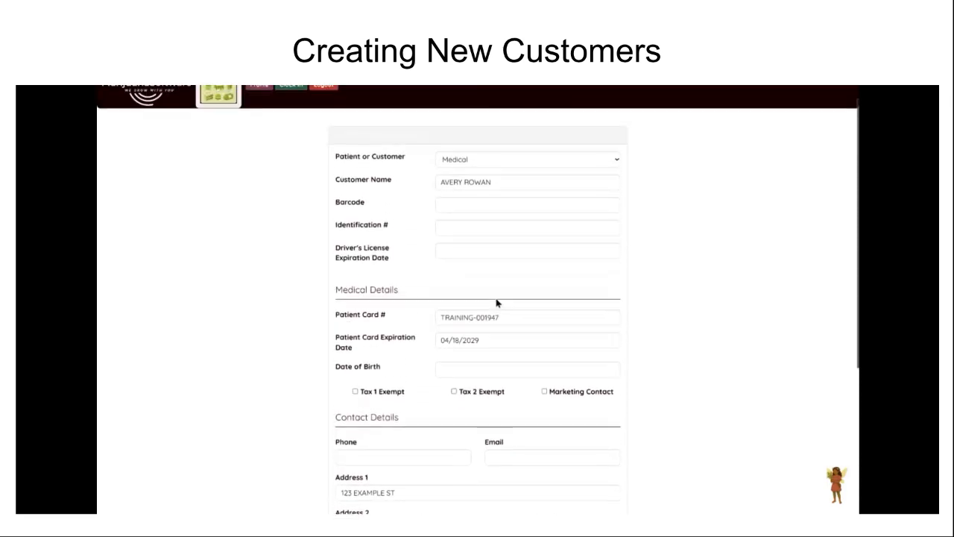
left_click(492, 341)
left_click_drag(492, 340, 433, 340)
key("ctrl+c")
key("BackSpace")
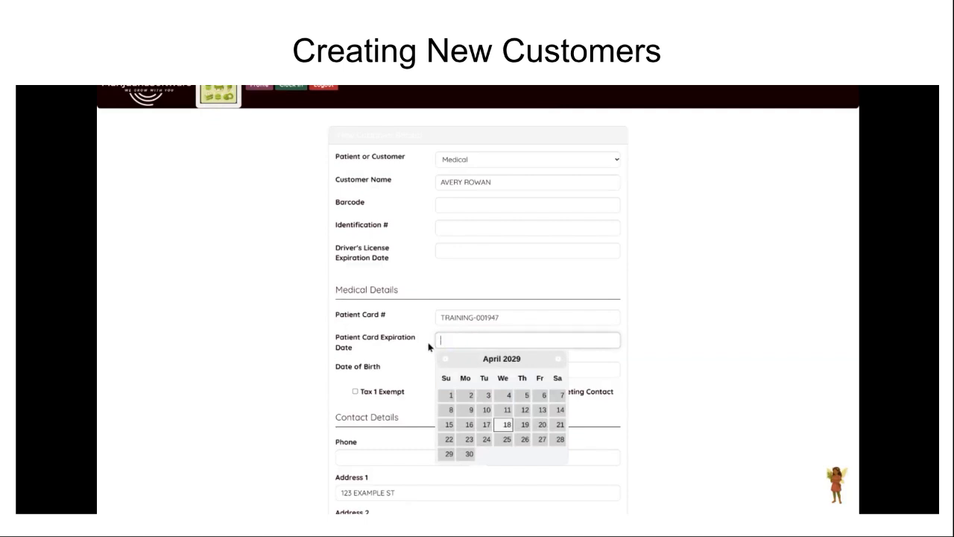
left_click(456, 251)
key("ctrl+v")
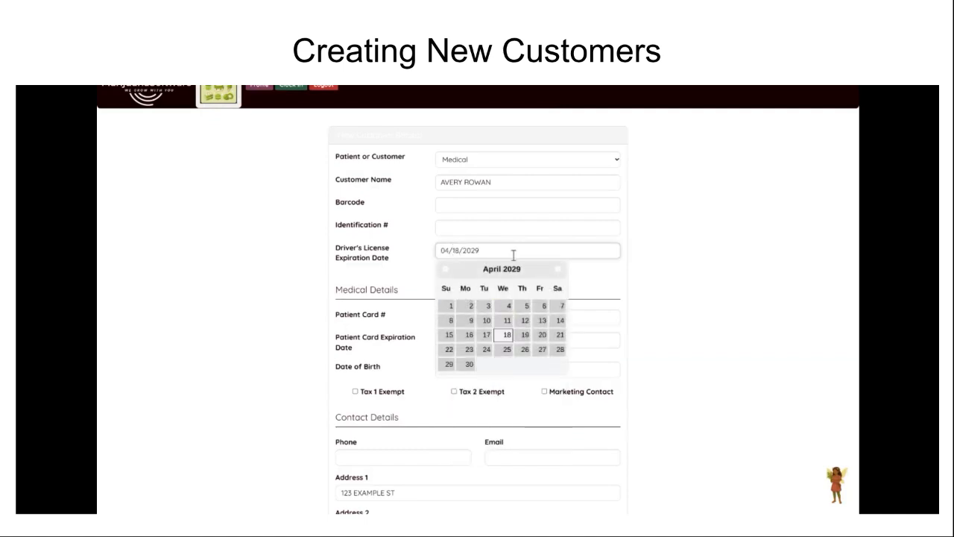
Move the patient card number into the Barcode field and cancel the new customer record
left_click(600, 275)
left_click_drag(499, 317, 408, 329)
key("ctrl+x")
left_click(463, 202)
key("ctrl+v")
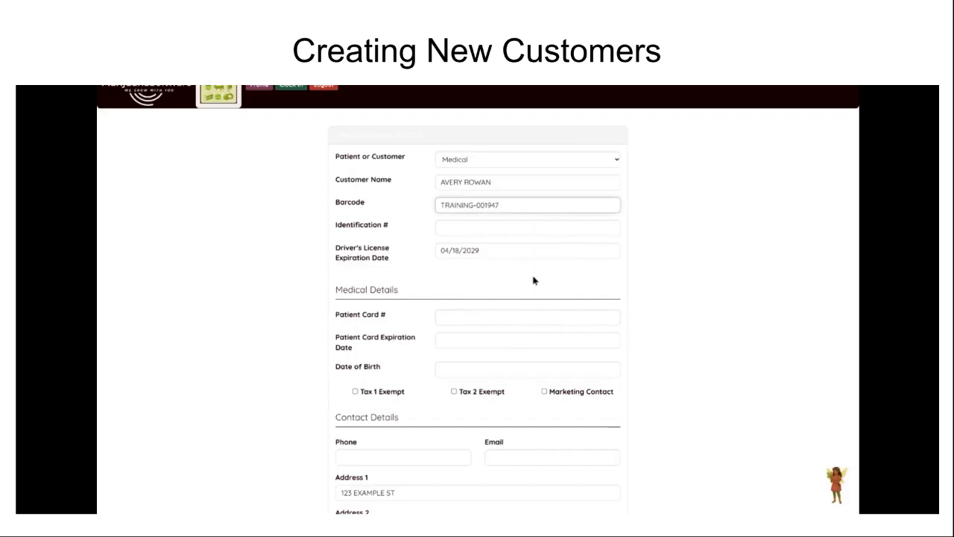
scroll(532, 280, "down", 4)
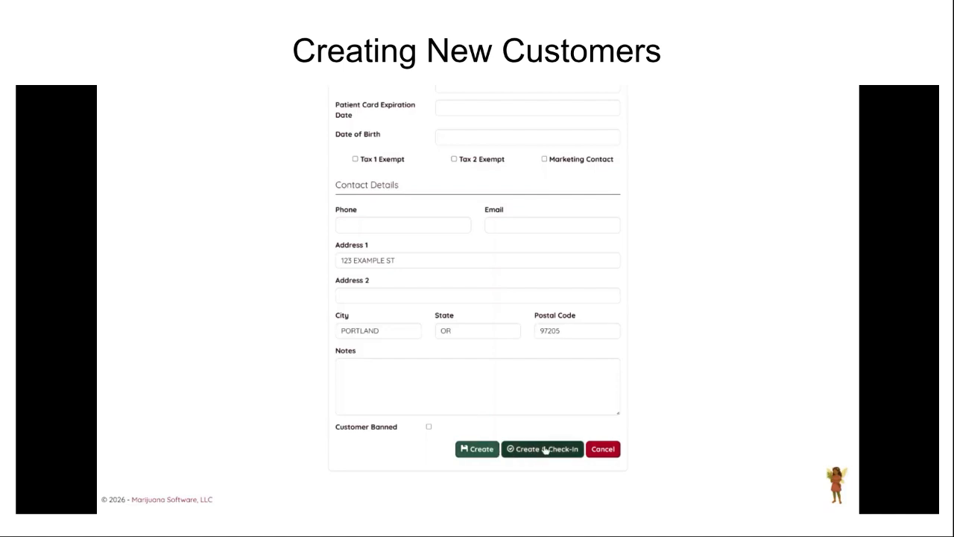
left_click(601, 450)
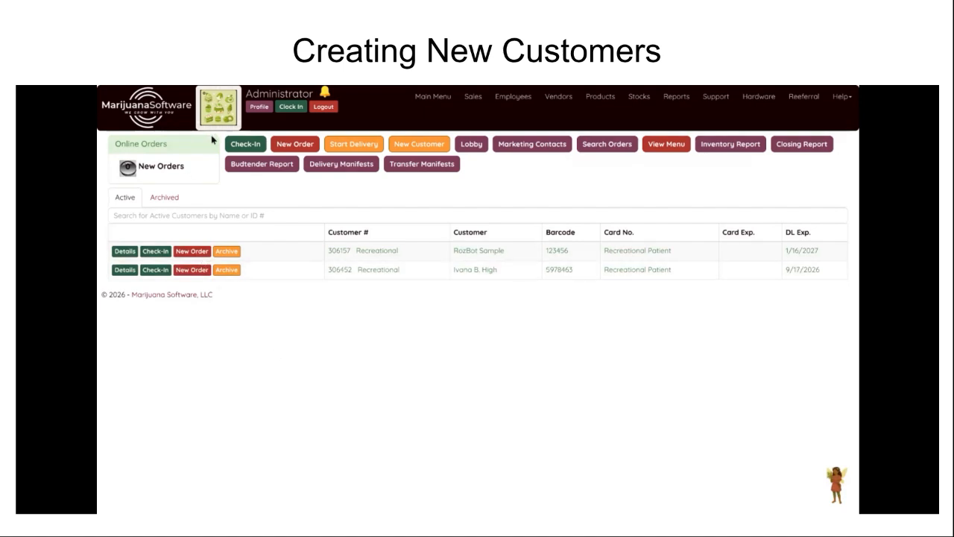
Start a customer check-in by scanning the 2D barcode on the back of the training sample driver's license into Scan ID
left_click(243, 147)
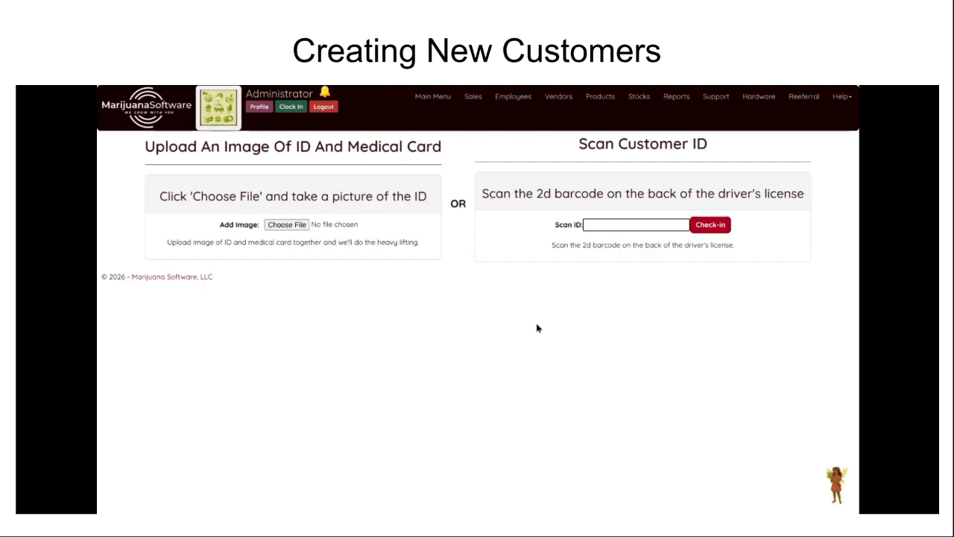
key("alt+Tab")
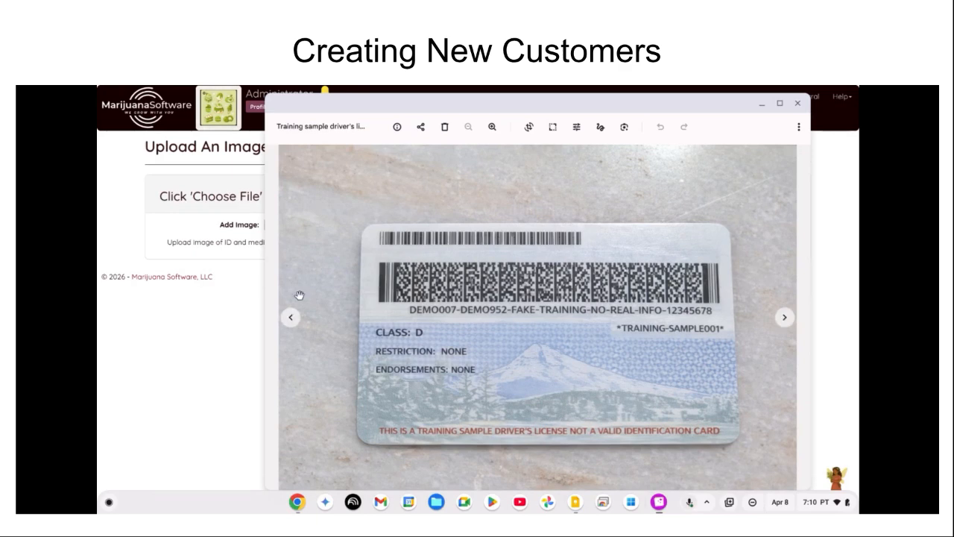
left_click(257, 300)
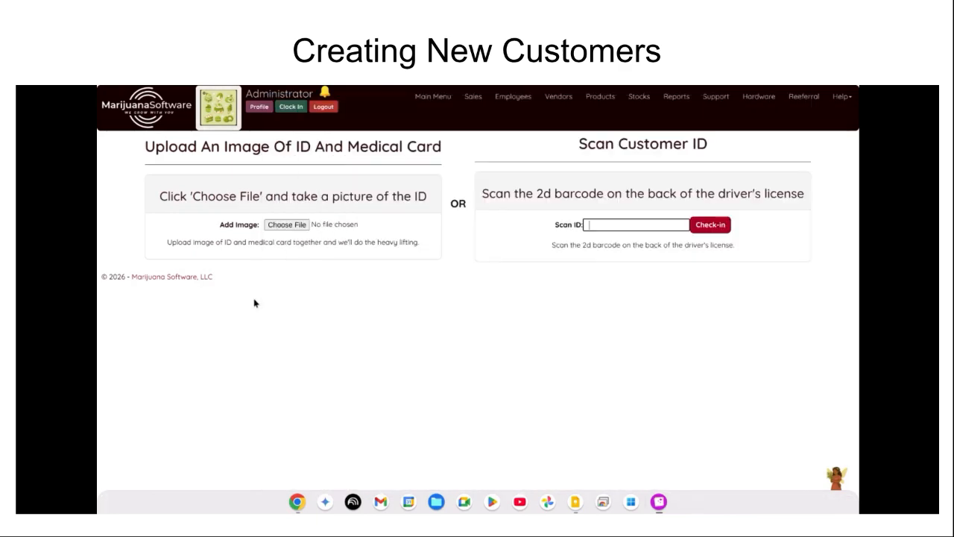
left_click(594, 224)
left_click(652, 246)
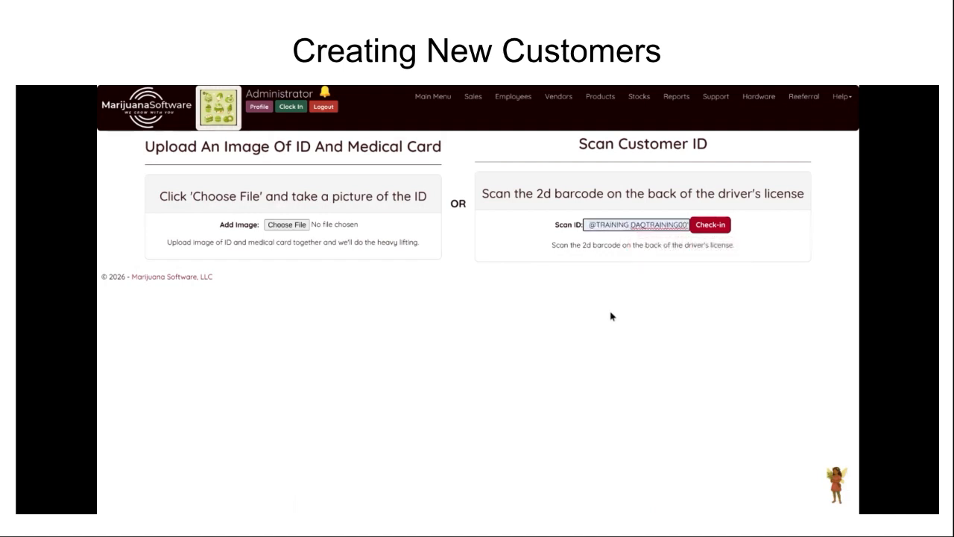
left_click(701, 230)
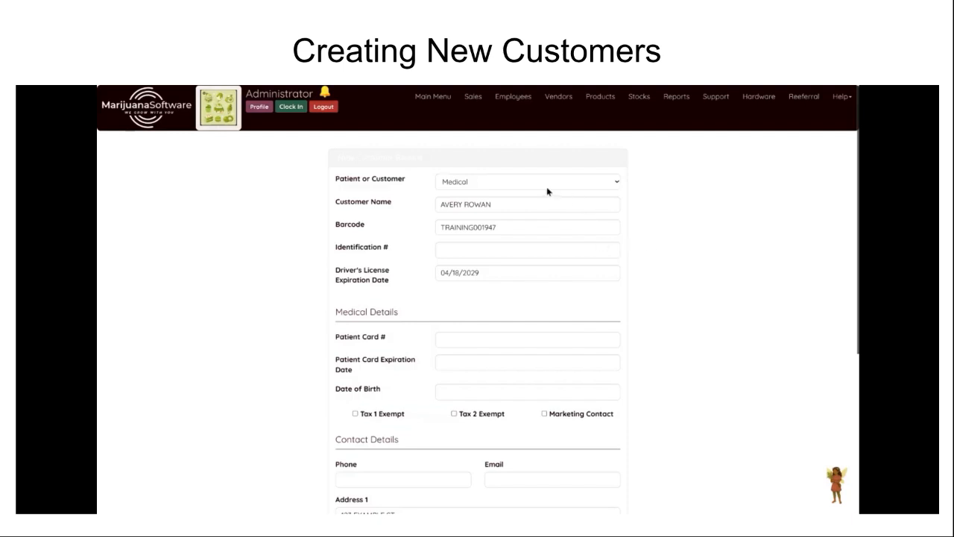
Set the scanned customer's type to Recreational, then create the customer record and check the customer in
scroll(527, 369, "down", 3)
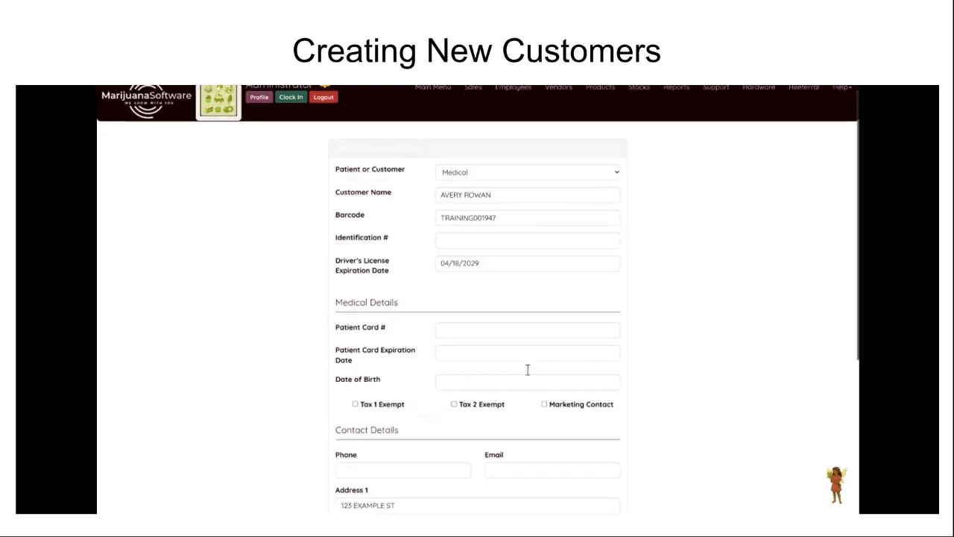
scroll(524, 385, "down", 1)
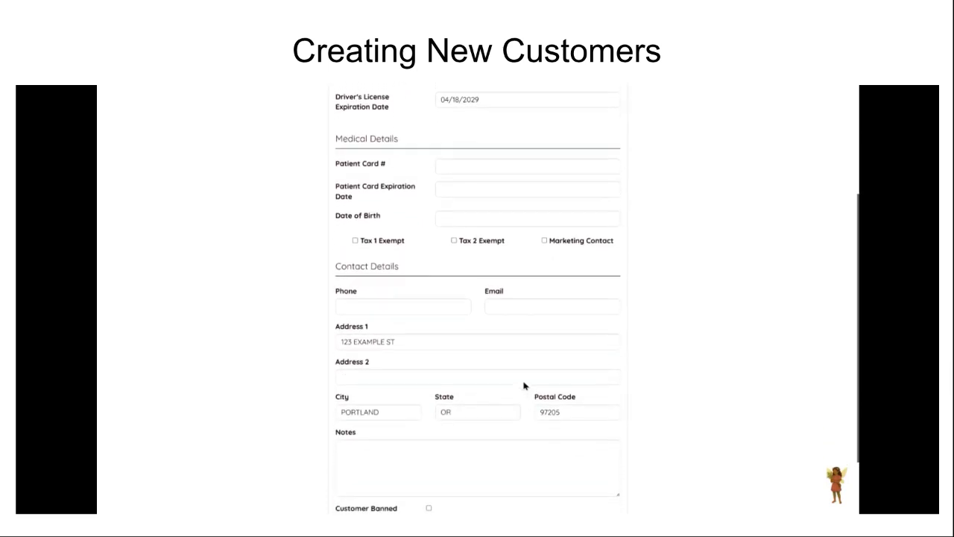
scroll(524, 386, "up", 4)
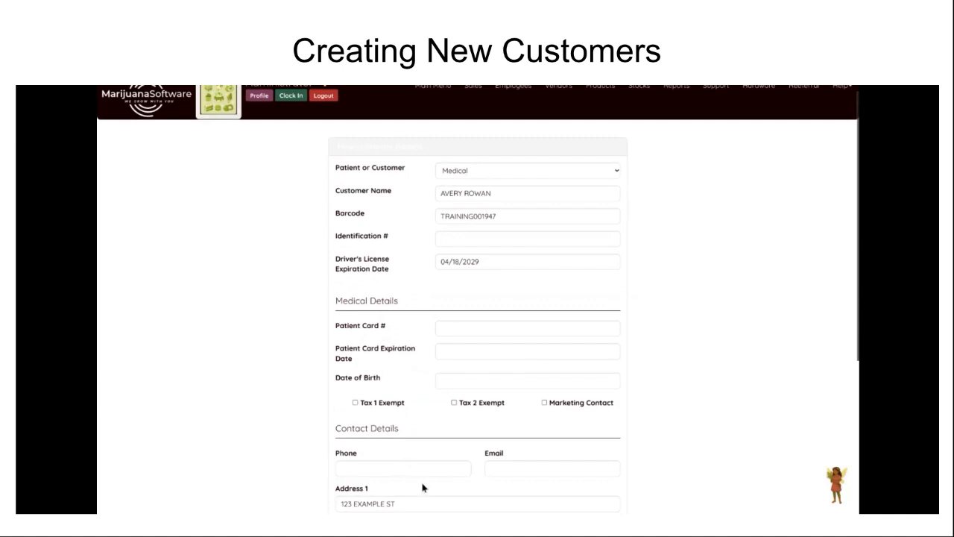
left_click(488, 171)
left_click(486, 215)
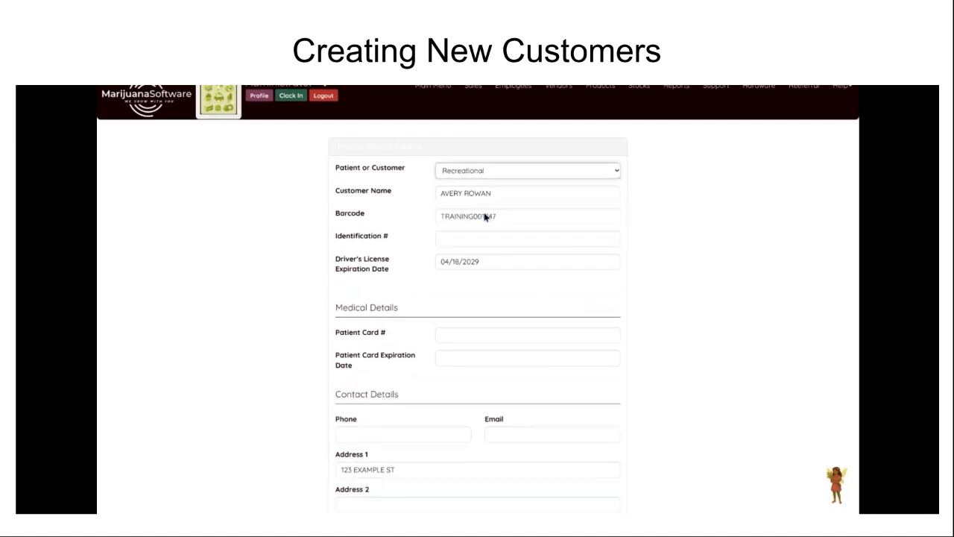
scroll(539, 213, "down", 3)
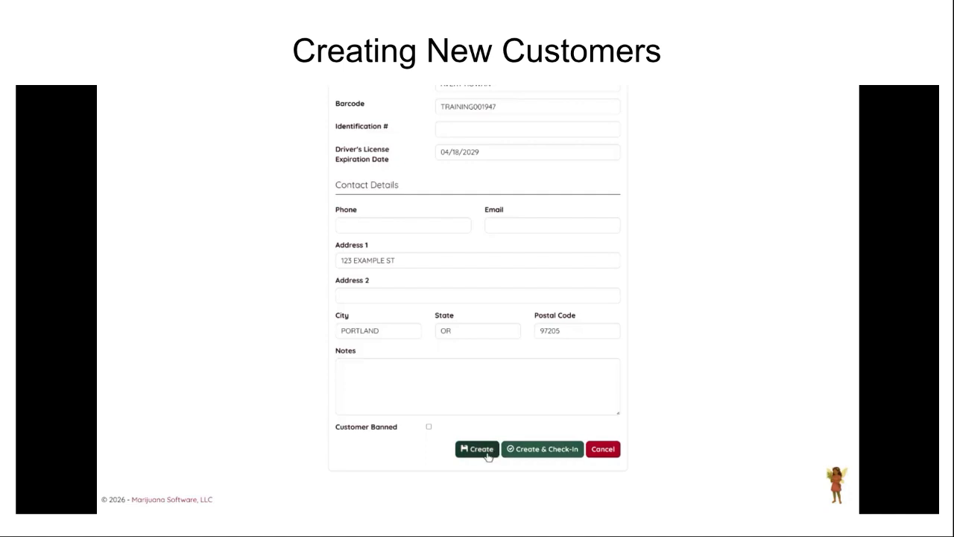
left_click(527, 449)
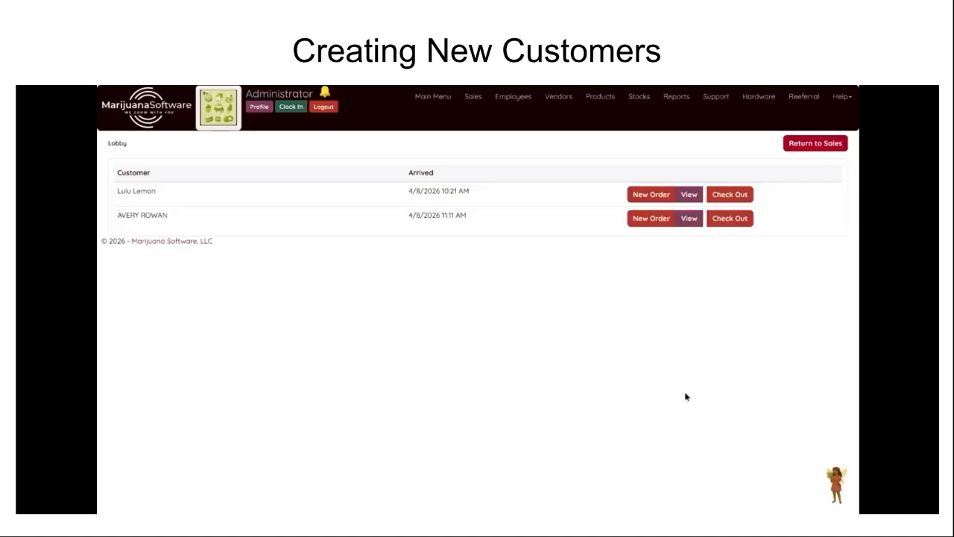